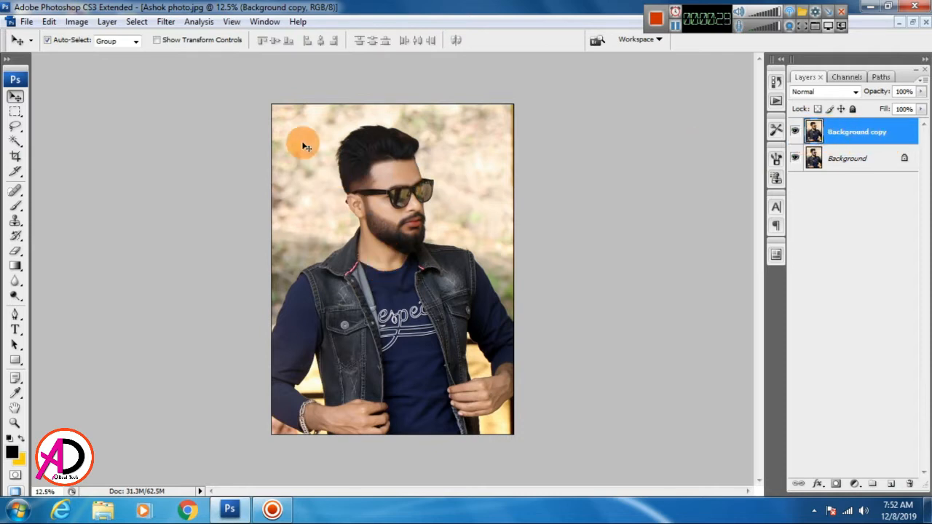
# - Apply a Gradient Map adjustment with the black-to-white gradient to the Background copy layer
pyautogui.click(76, 22)
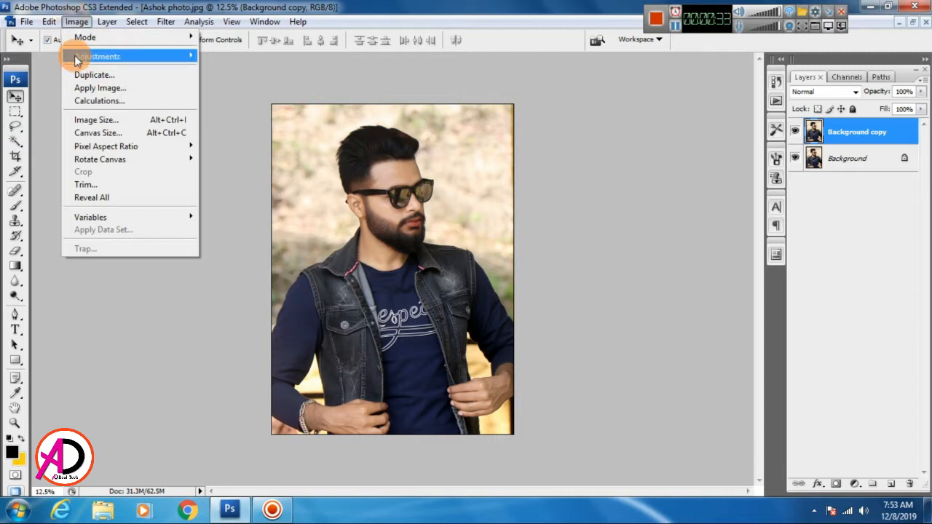
pyautogui.moveTo(124, 57)
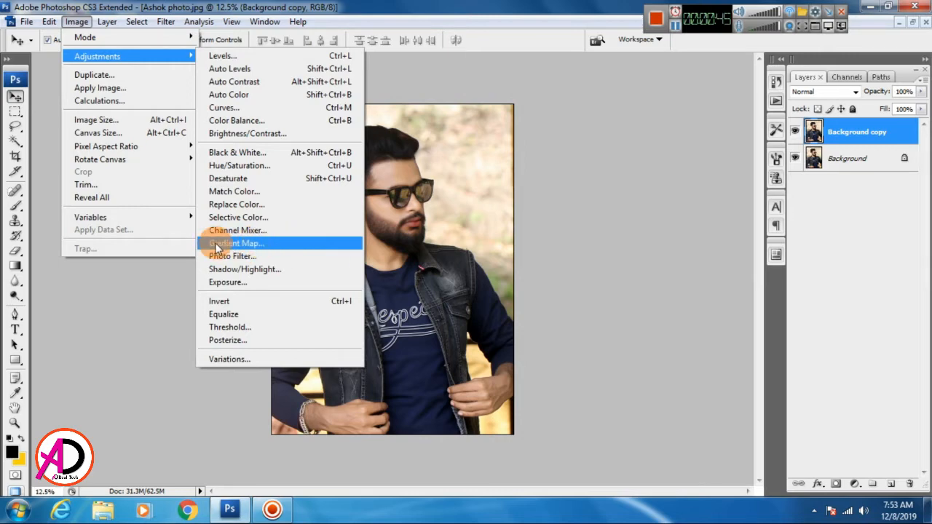
pyautogui.click(273, 242)
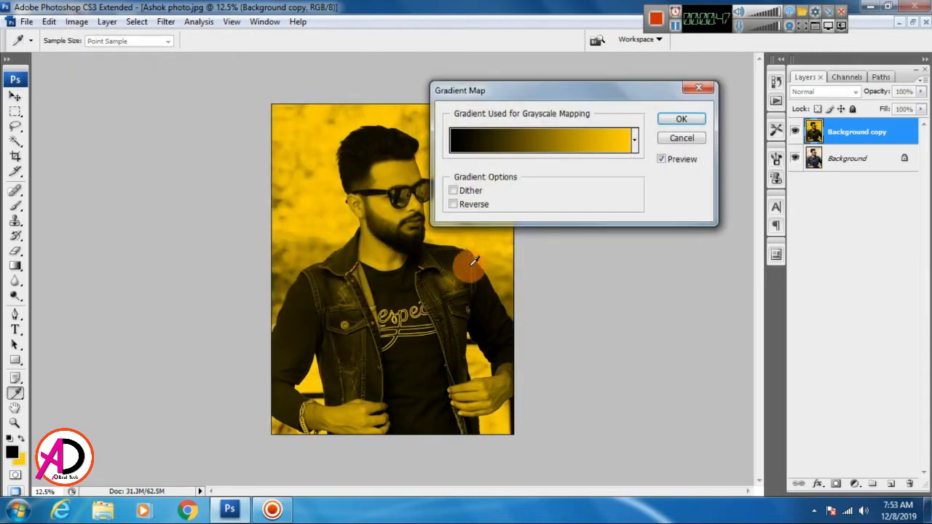
pyautogui.click(635, 142)
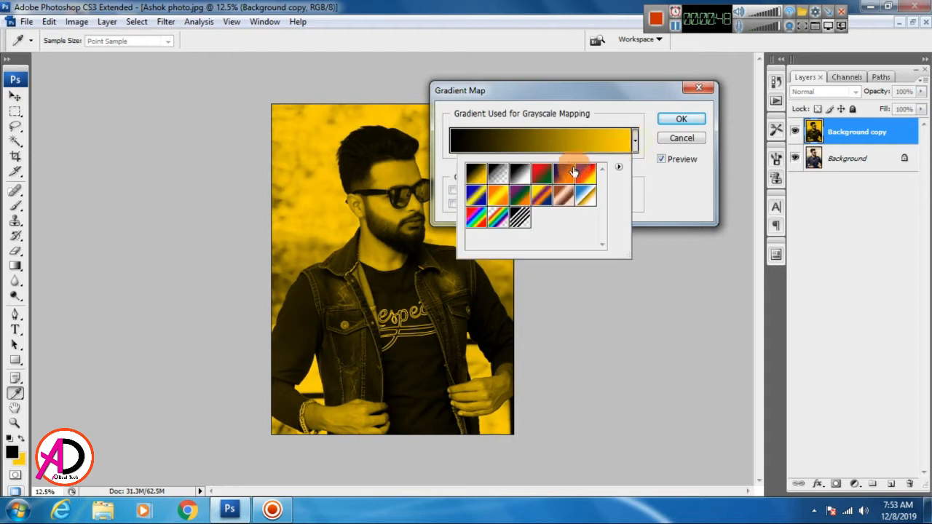
pyautogui.click(521, 177)
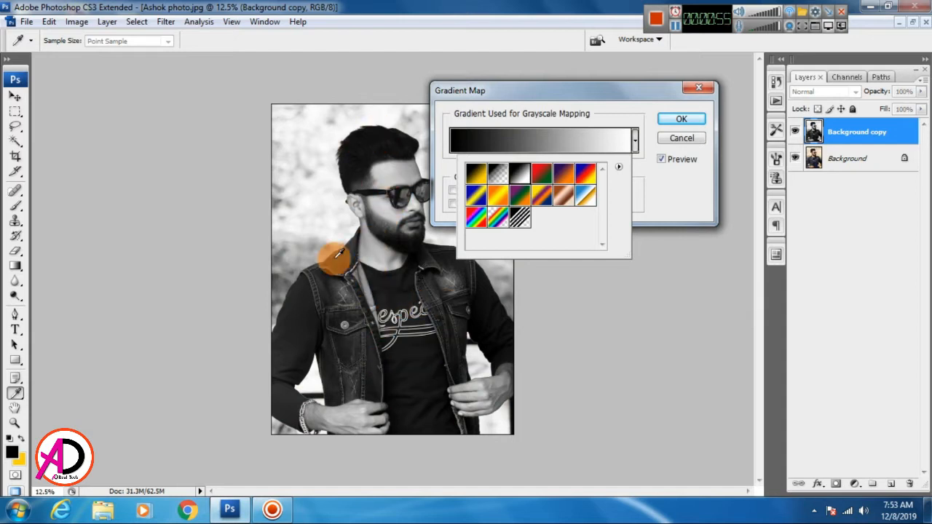
pyautogui.click(668, 120)
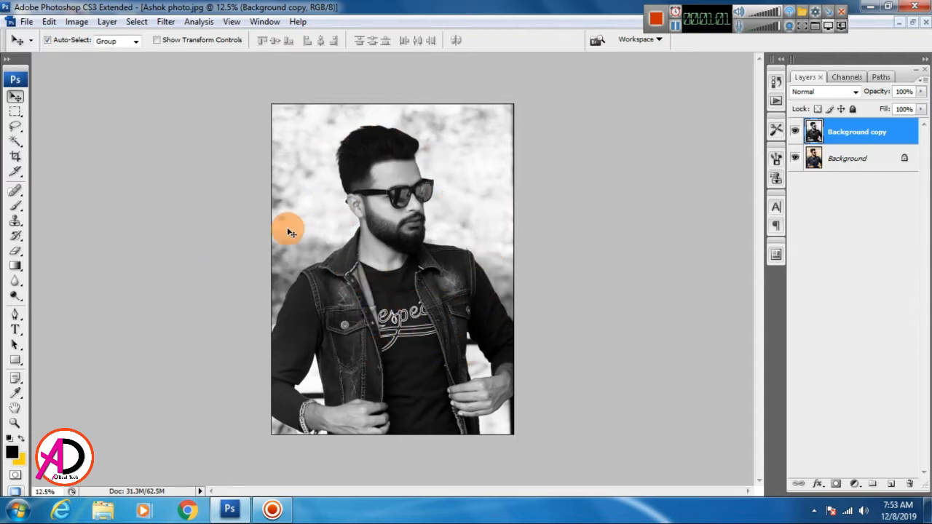
# - Duplicate the black-and-white Background copy layer and invert the colours of the duplicate
pyautogui.moveTo(901, 138); pyautogui.dragTo(893, 484)
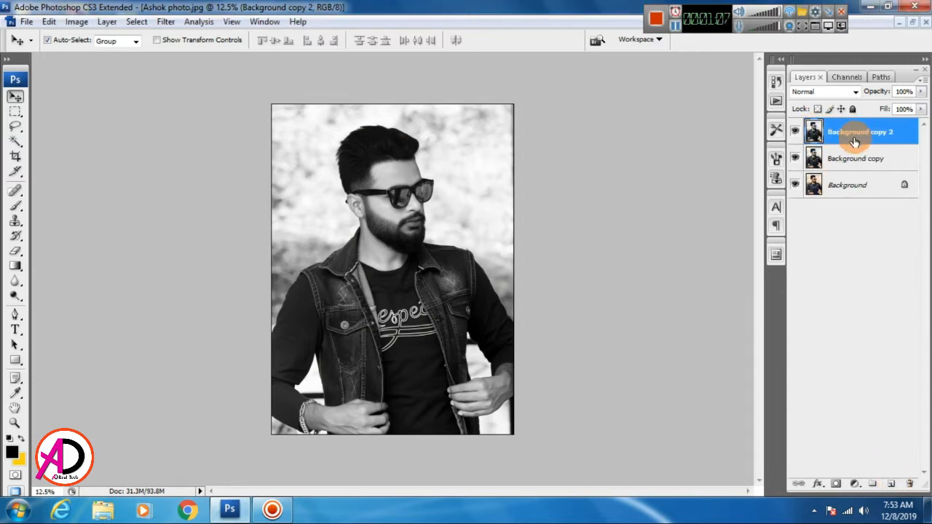
pyautogui.click(76, 22)
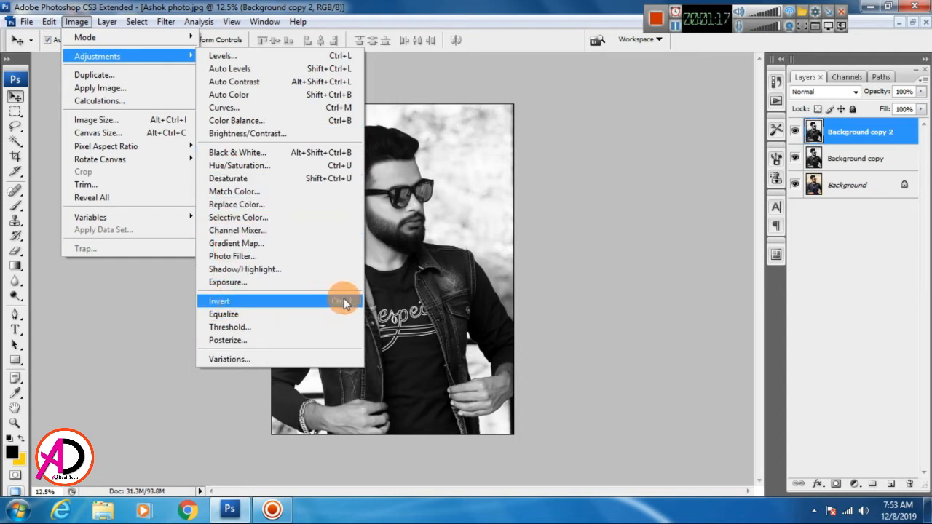
pyautogui.click(284, 303)
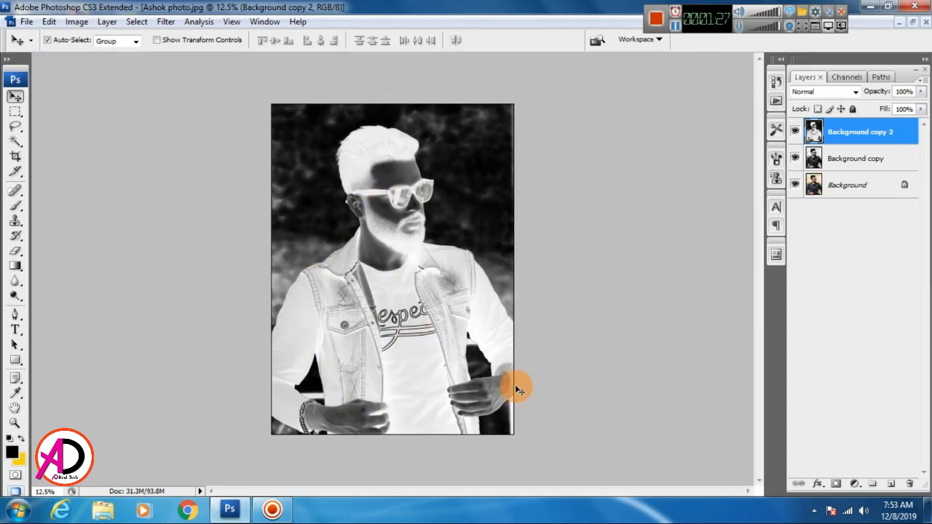
# - Set the inverted layer's blend mode to Color Dodge and apply a Gaussian Blur with a 61.8-pixel radius to it
pyautogui.click(858, 92)
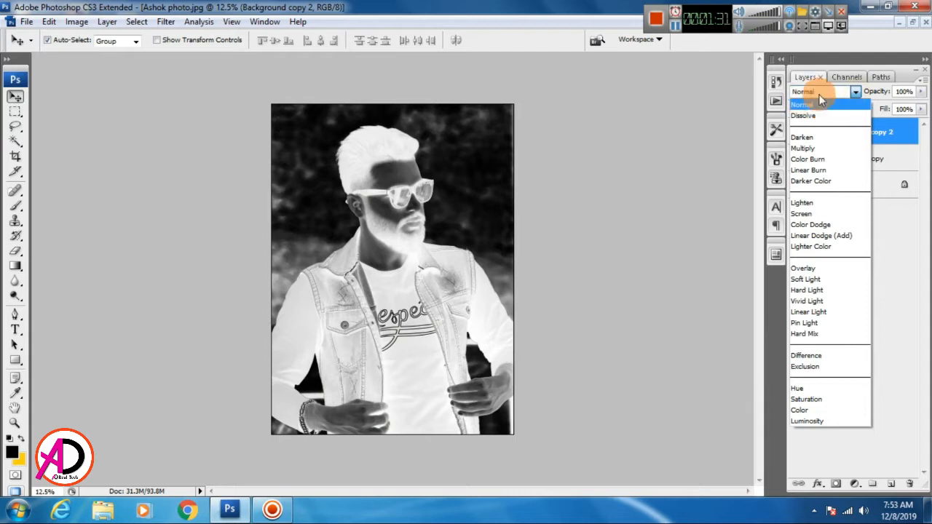
pyautogui.click(815, 228)
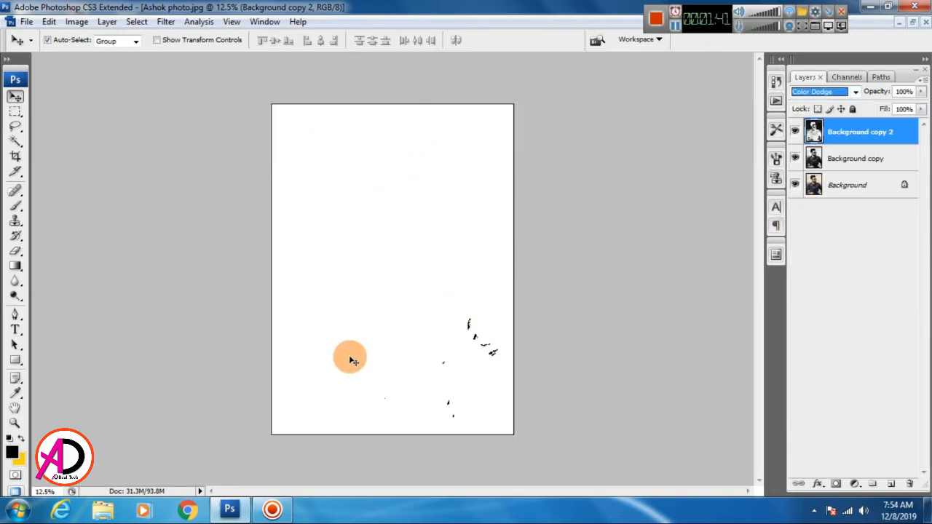
pyautogui.click(164, 23)
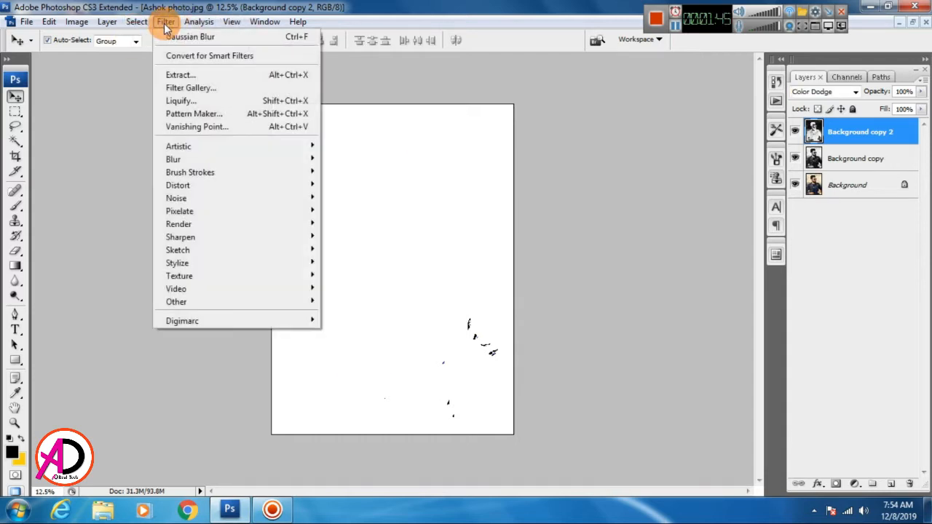
pyautogui.moveTo(169, 162)
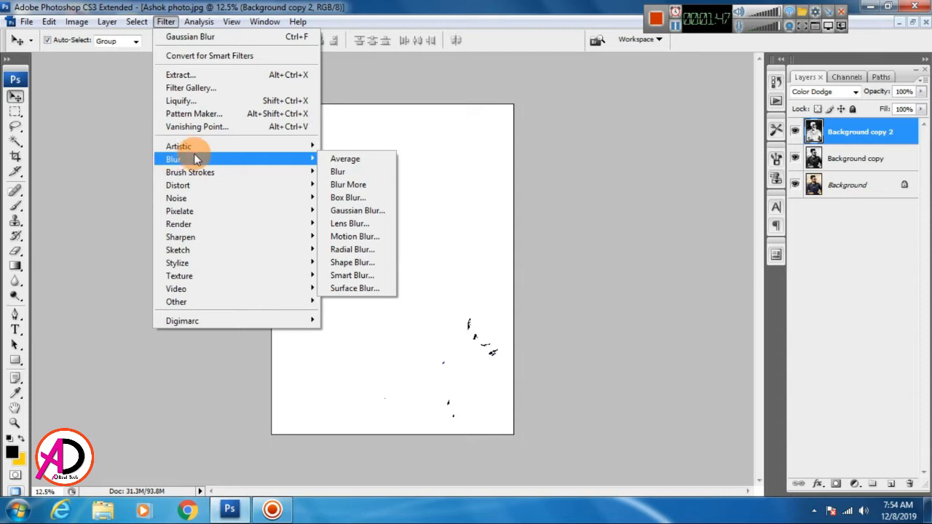
pyautogui.click(340, 212)
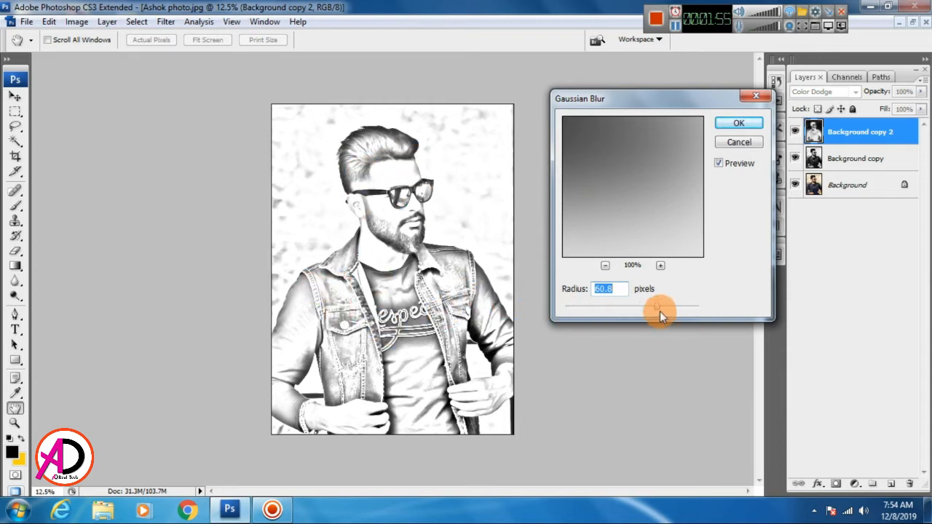
pyautogui.moveTo(660, 311); pyautogui.dragTo(574, 311)
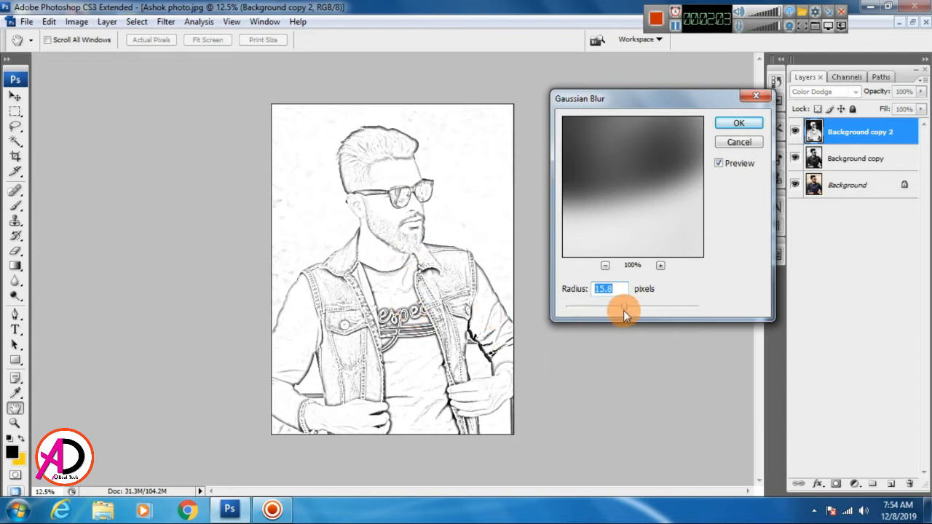
pyautogui.moveTo(636, 306); pyautogui.dragTo(658, 306)
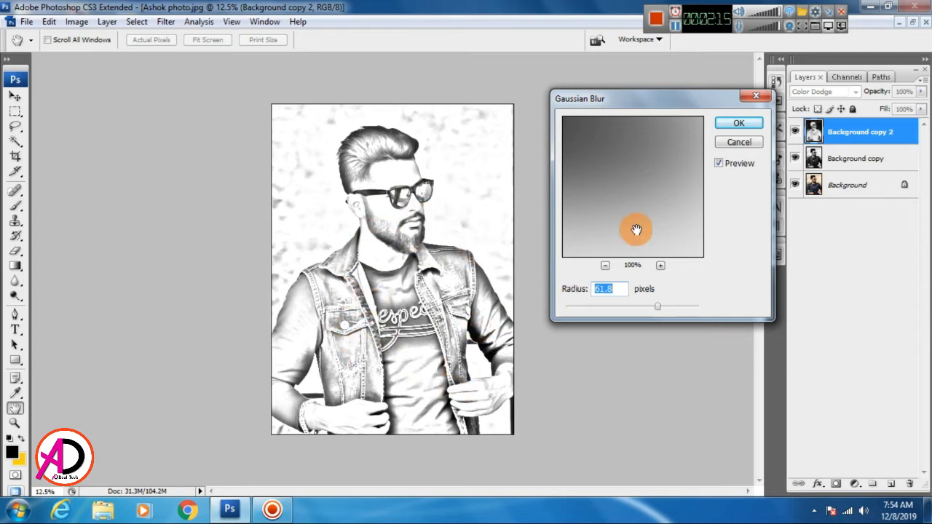
pyautogui.click(736, 125)
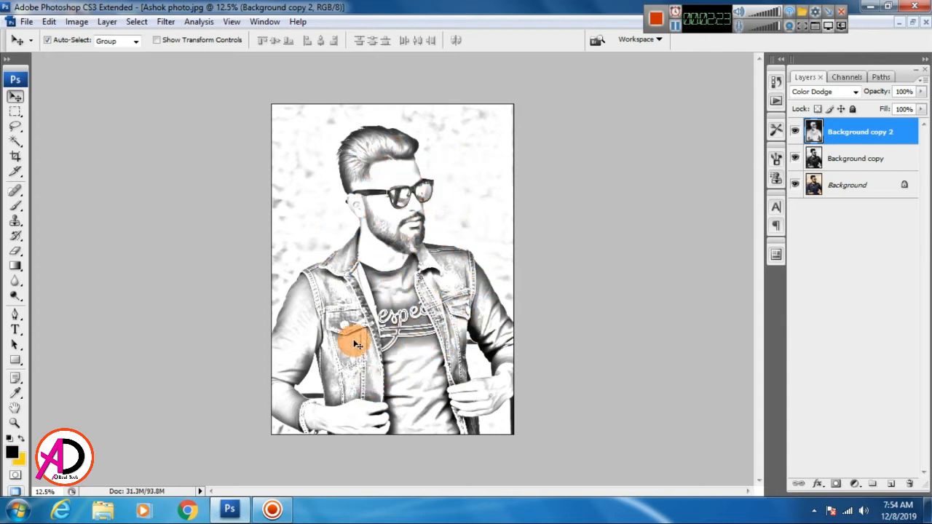
# - Examine the sketch effect over the whole portrait at closer and wider magnifications
pyautogui.scroll(4, 443, 328)
pyautogui.scroll(-6, 445, 331)
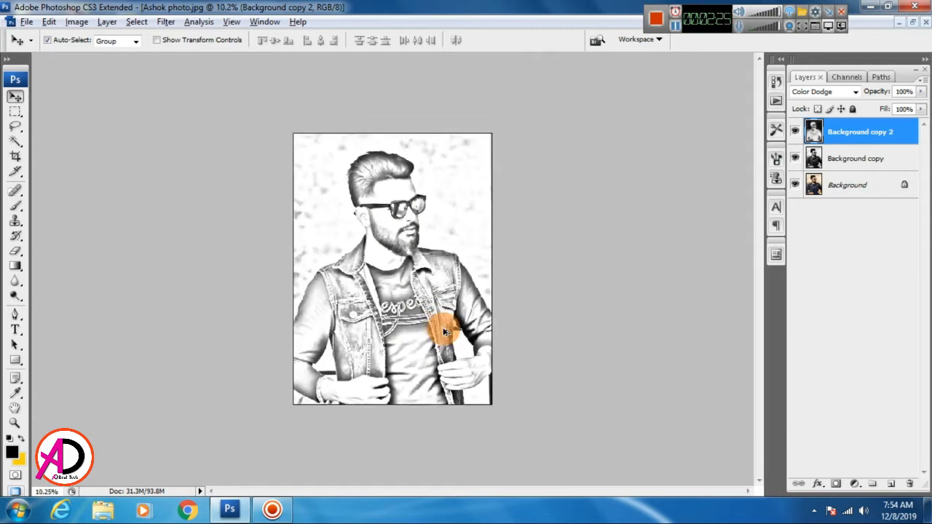
pyautogui.scroll(3, 443, 331)
pyautogui.scroll(1, 479, 323)
pyautogui.scroll(-3, 437, 336)
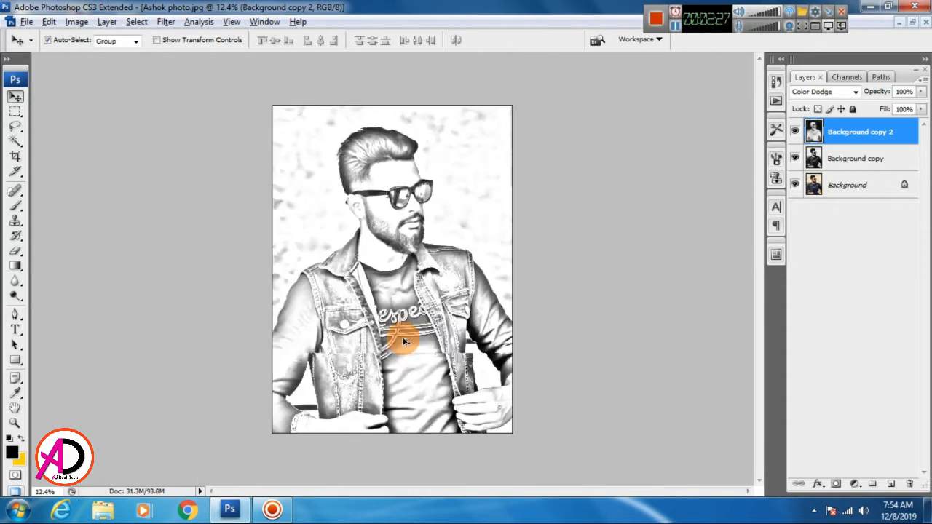
pyautogui.scroll(1, 405, 337)
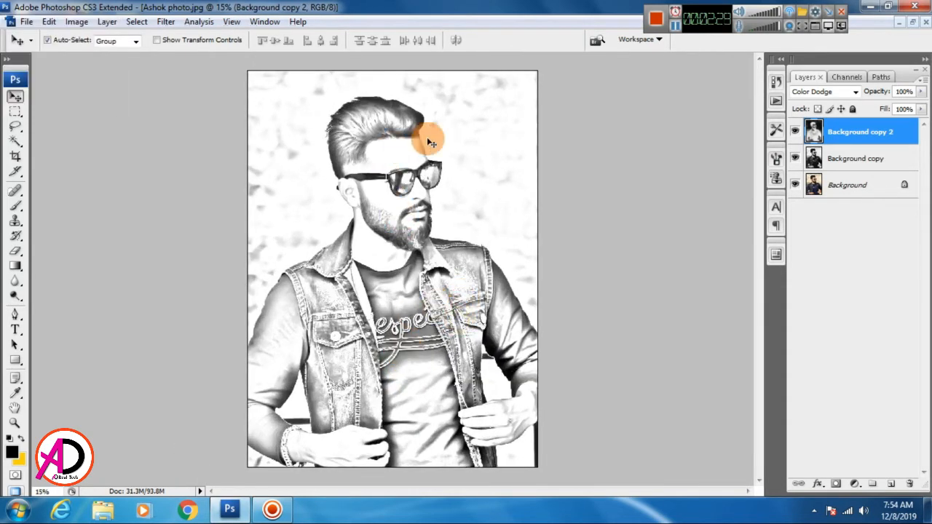
pyautogui.scroll(2, 426, 245)
pyautogui.scroll(-4, 437, 302)
pyautogui.scroll(2, 441, 298)
pyautogui.scroll(-1, 416, 299)
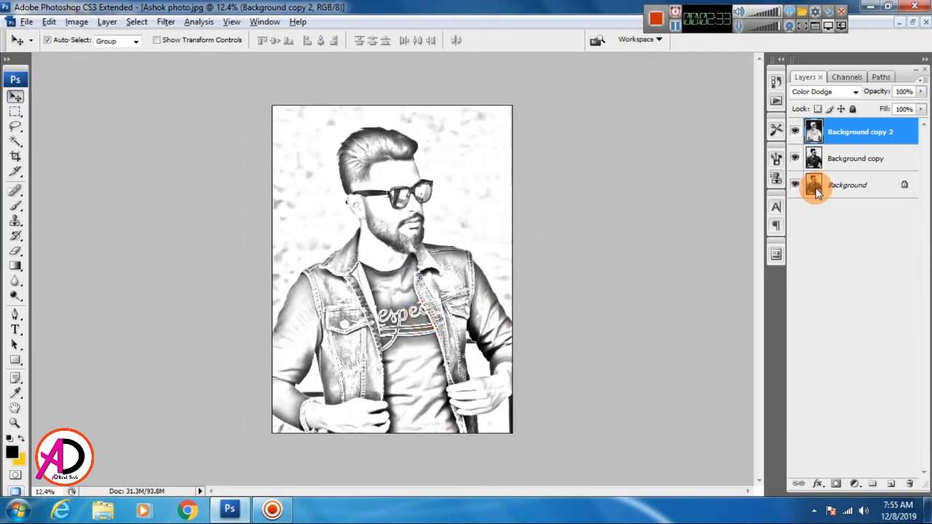
# - Duplicate the Background copy layer and move the duplicate to the top of the layer stack
pyautogui.click(843, 164)
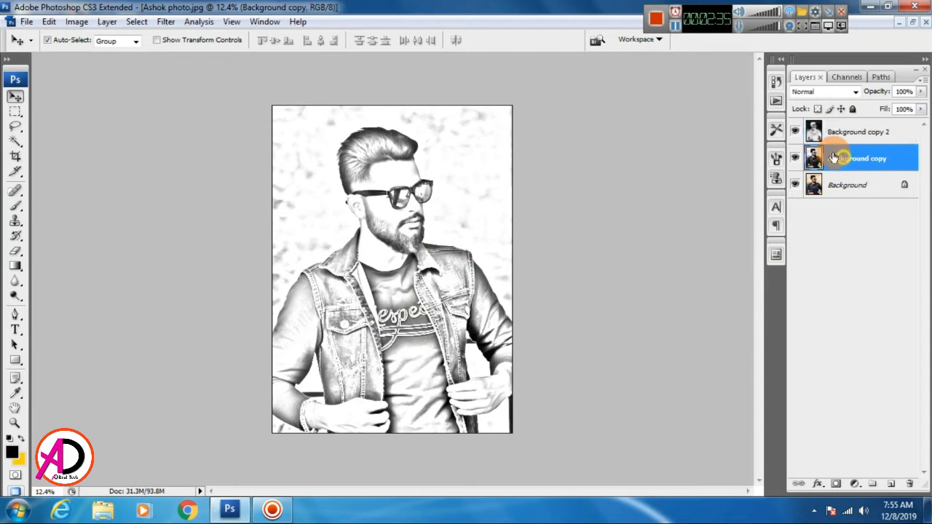
pyautogui.moveTo(864, 161); pyautogui.dragTo(890, 484)
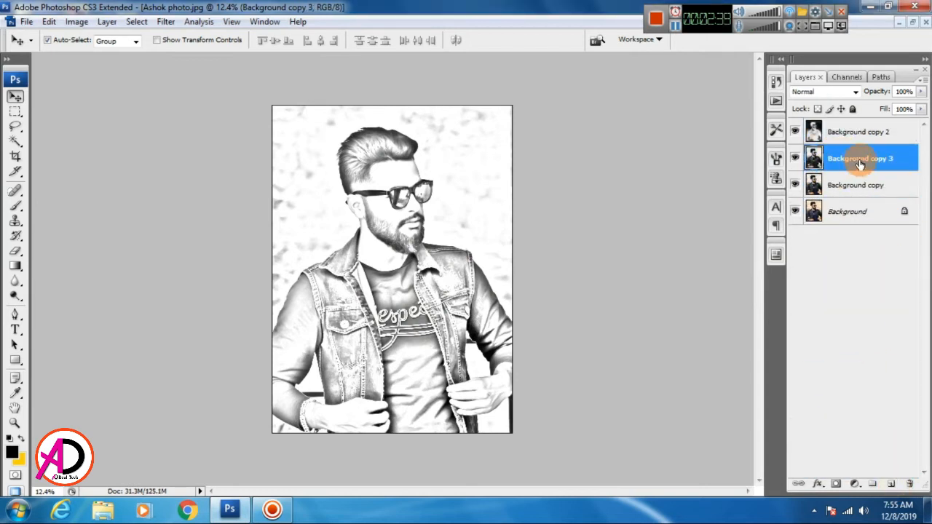
pyautogui.moveTo(861, 163); pyautogui.dragTo(861, 128)
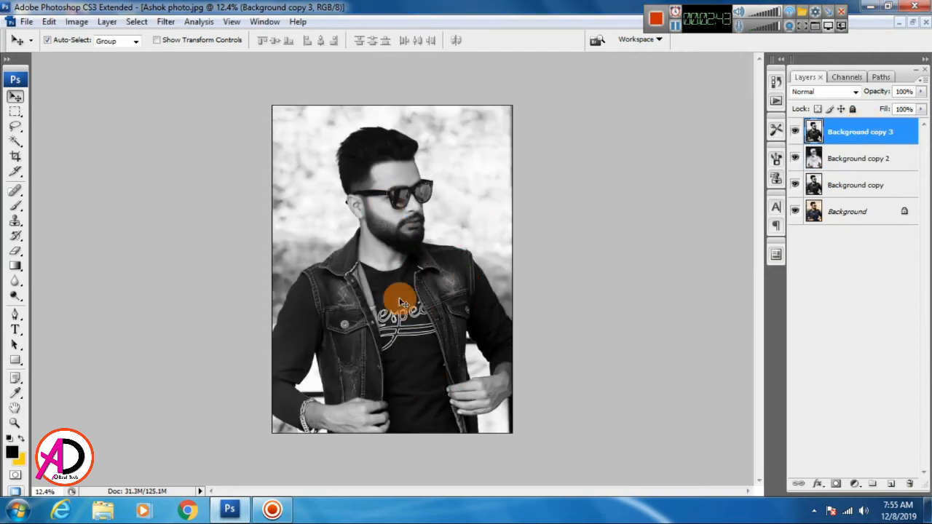
# - Set the topmost layer's blend mode to Linear Burn and its opacity to 16%
pyautogui.click(856, 92)
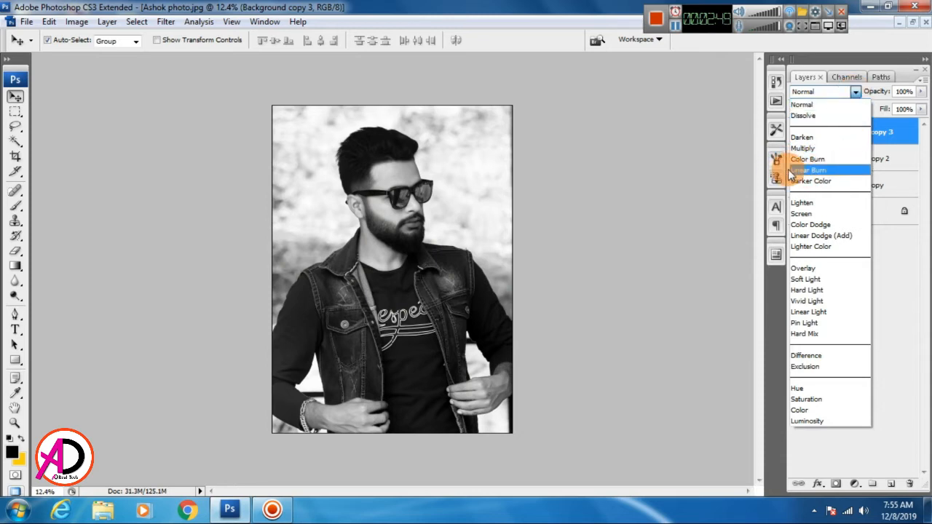
pyautogui.click(819, 171)
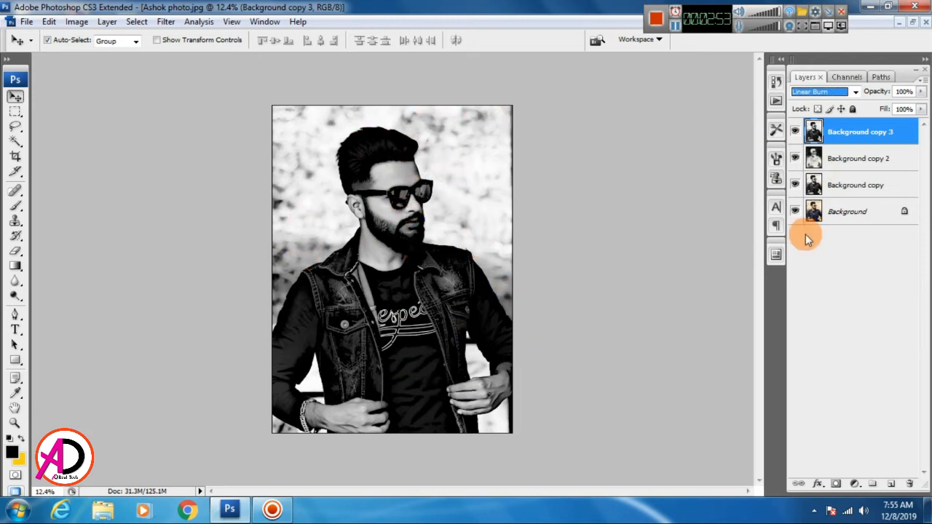
pyautogui.click(921, 92)
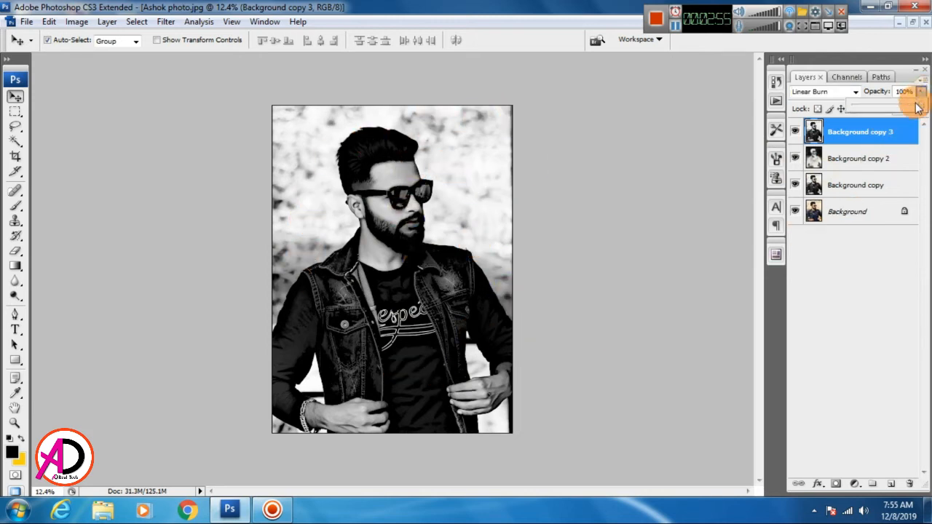
pyautogui.moveTo(907, 108); pyautogui.dragTo(861, 108)
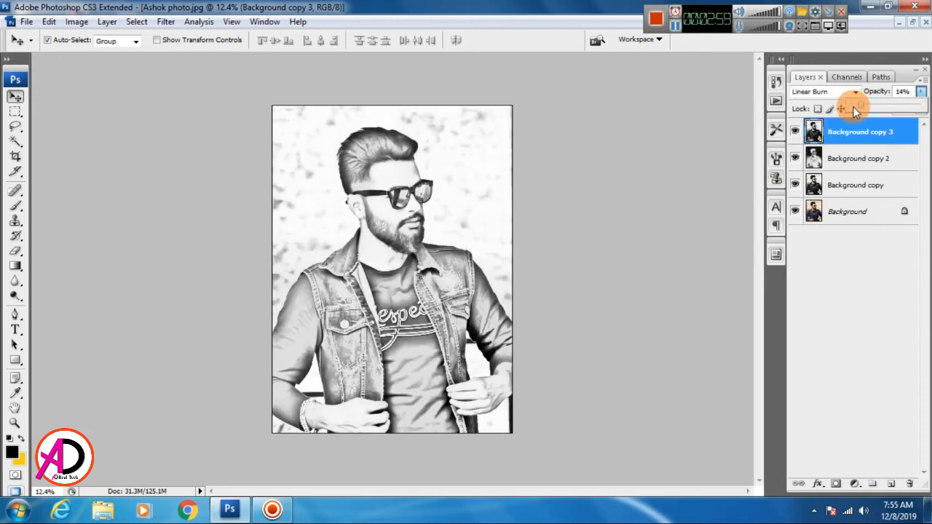
pyautogui.moveTo(863, 105); pyautogui.dragTo(866, 104)
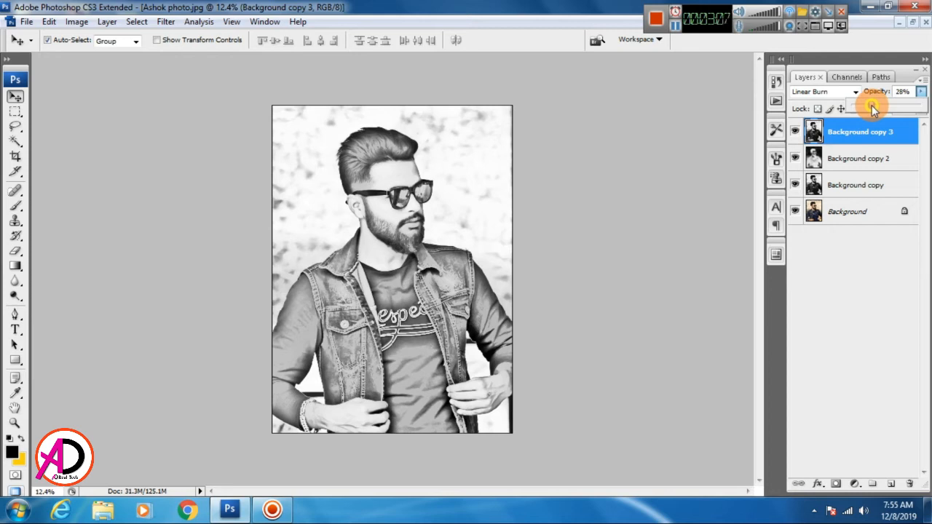
pyautogui.moveTo(872, 105); pyautogui.dragTo(869, 105)
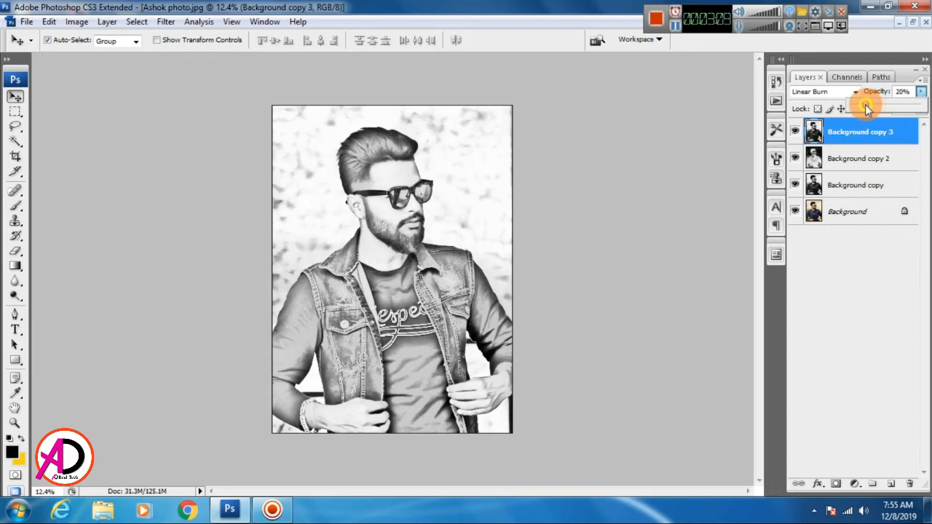
pyautogui.moveTo(867, 108); pyautogui.dragTo(865, 108)
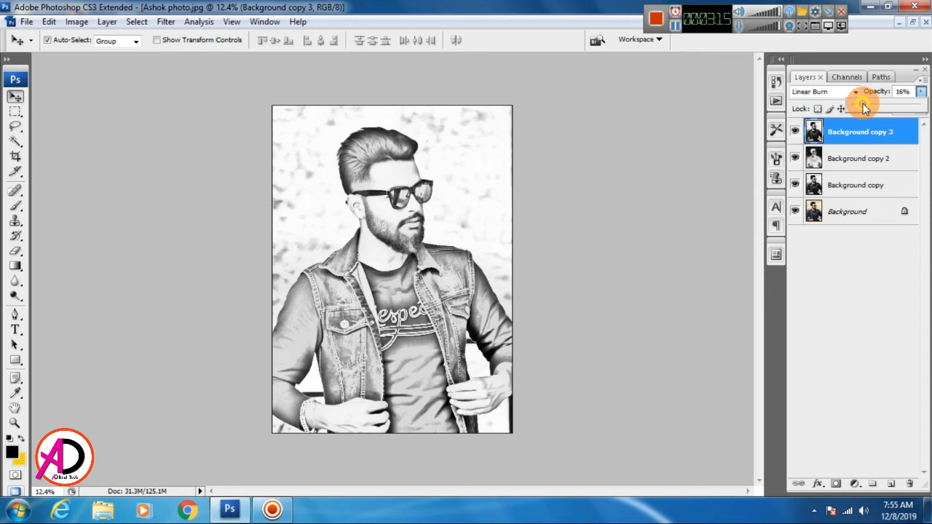
pyautogui.click(574, 186)
pyautogui.click(684, 271)
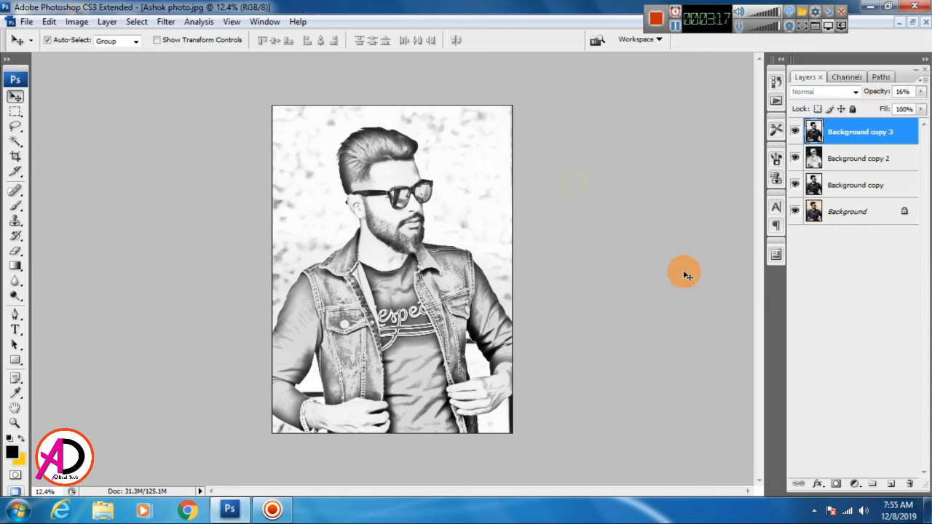
pyautogui.click(477, 246)
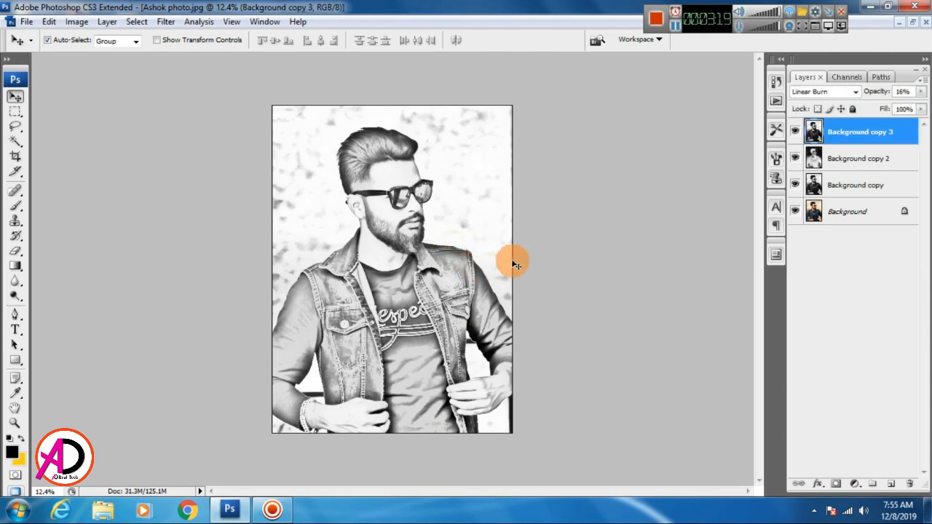
pyautogui.scroll(3, 512, 254)
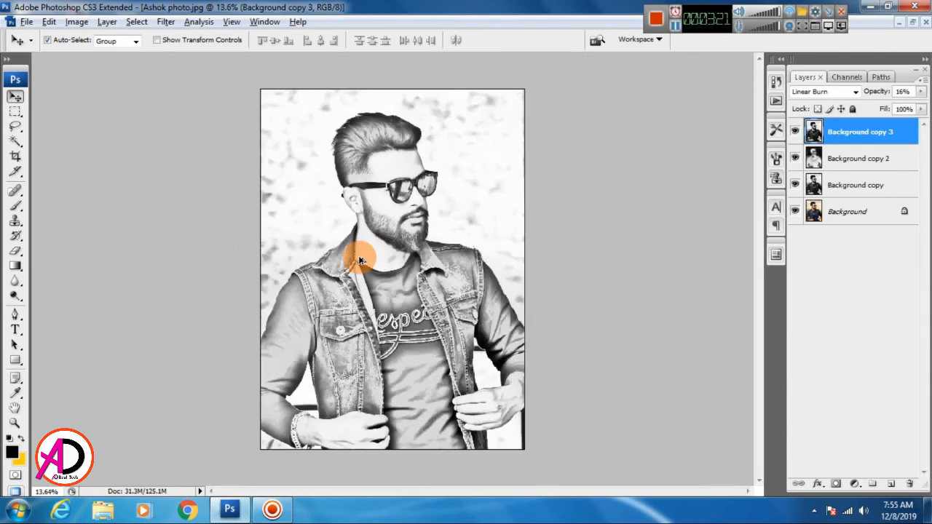
pyautogui.scroll(3, 364, 256)
pyautogui.moveTo(449, 325); pyautogui.dragTo(446, 354)
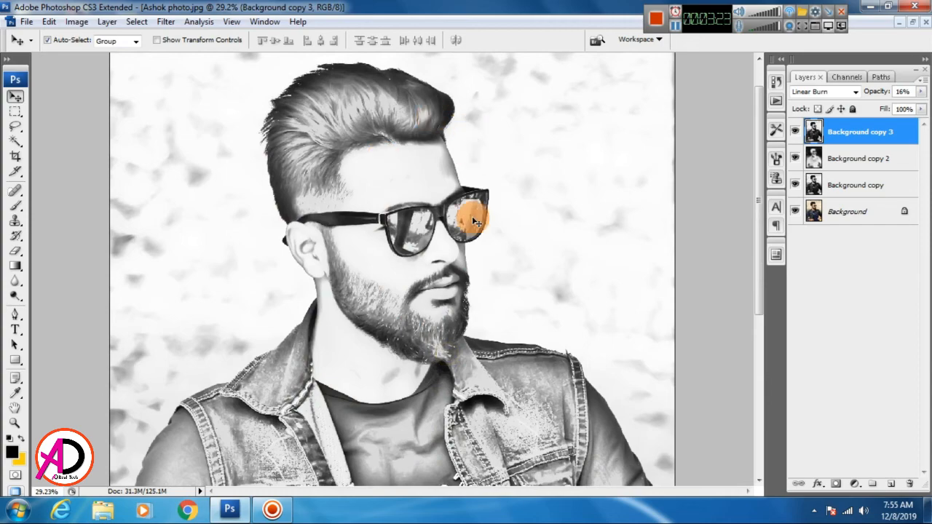
# - Examine the sketch result from the face down to the shirt lettering and hands, and across the whole portrait
pyautogui.scroll(-5, 404, 334)
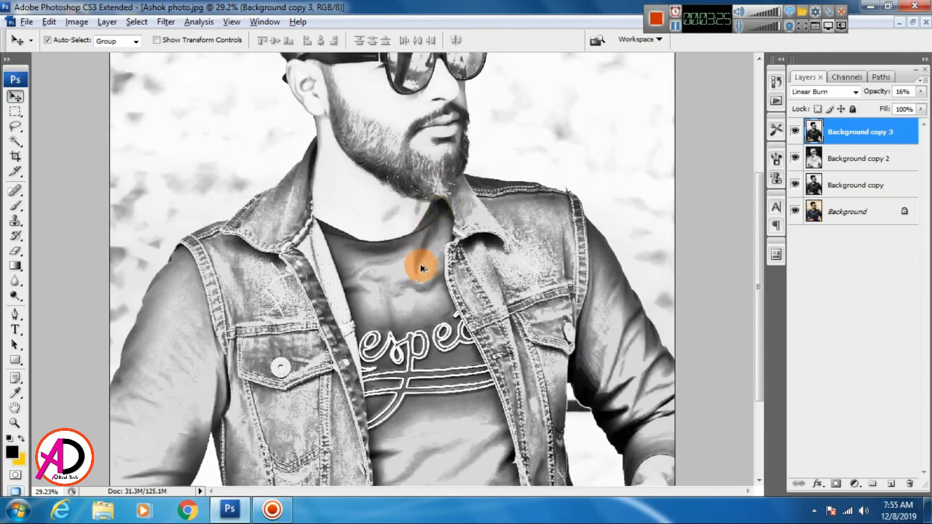
pyautogui.scroll(-3, 416, 264)
pyautogui.scroll(-2, 394, 313)
pyautogui.scroll(3, 451, 219)
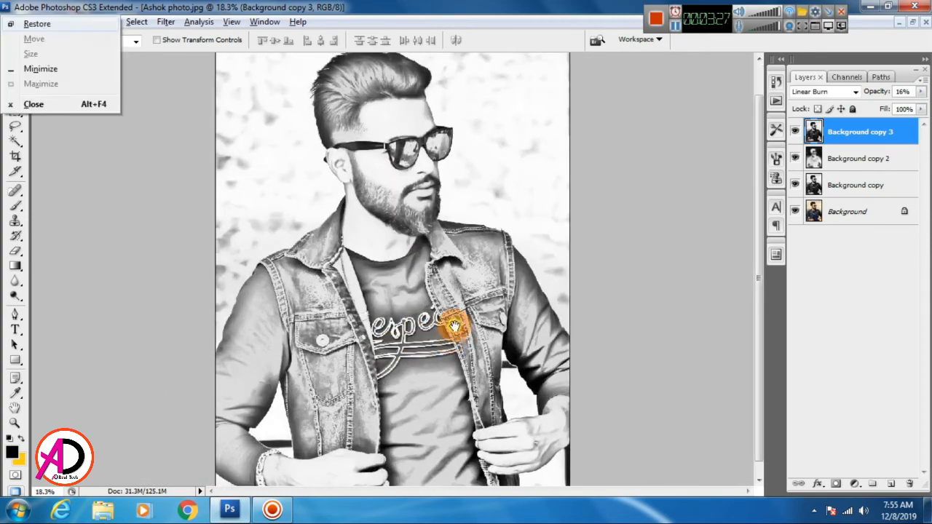
pyautogui.scroll(-3, 427, 262)
pyautogui.scroll(1, 427, 264)
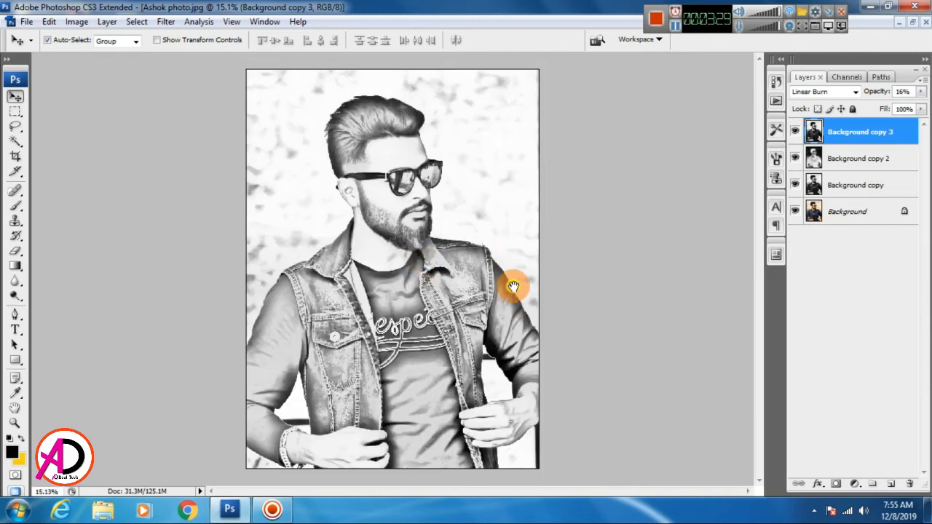
pyautogui.scroll(-2, 371, 219)
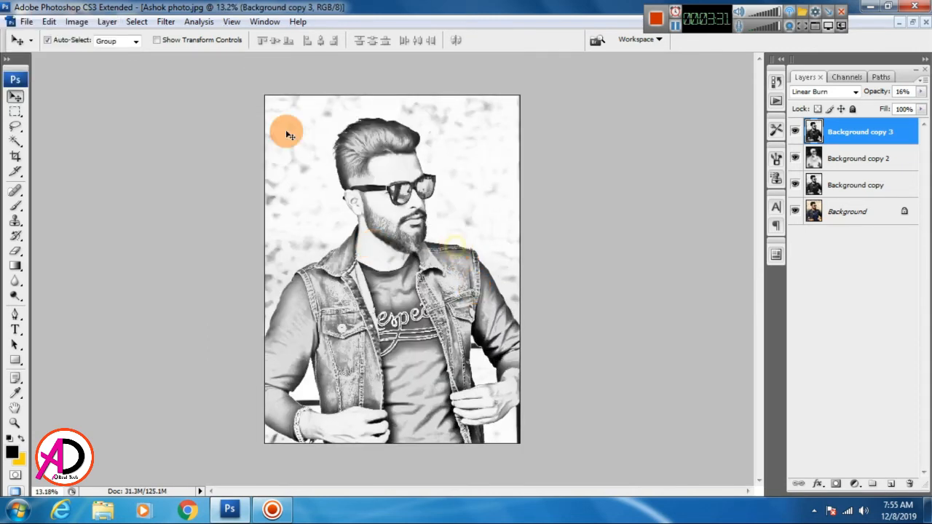
pyautogui.scroll(1, 423, 266)
pyautogui.scroll(-2, 416, 264)
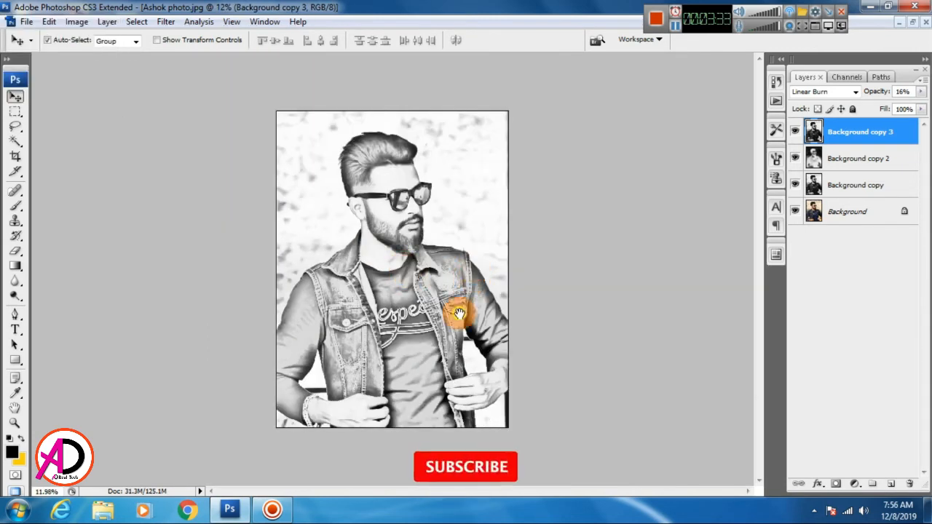
pyautogui.scroll(1, 428, 241)
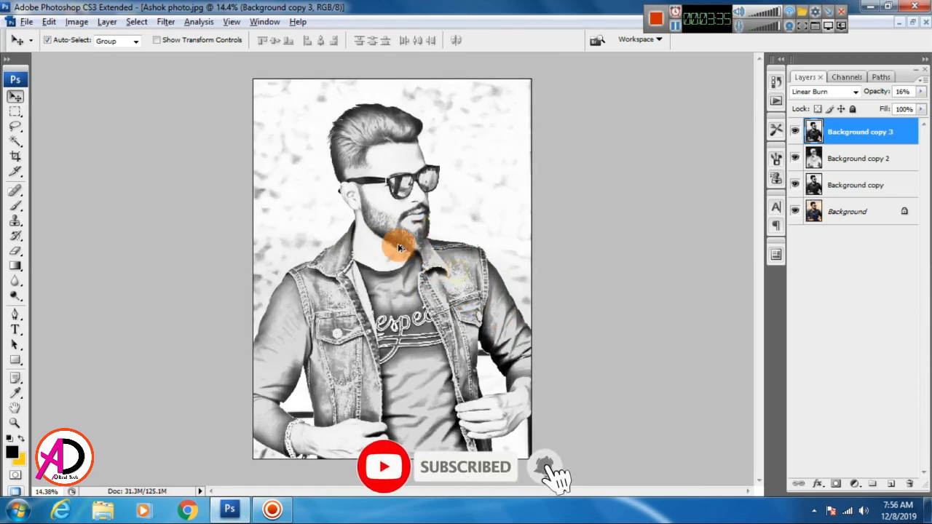
# - Inspect the shading of the beard, sunglasses and denim vest up close, and review the finished sketch at full-image view
pyautogui.scroll(4, 398, 248)
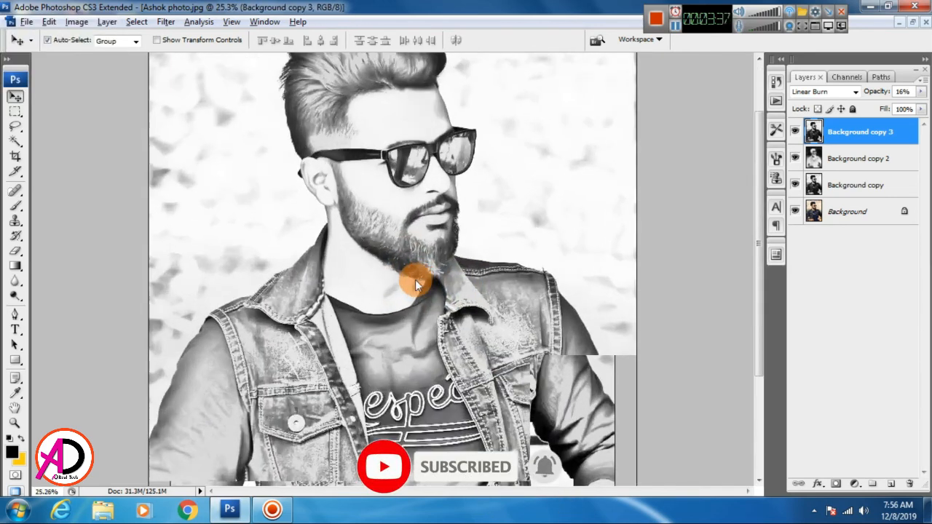
pyautogui.scroll(1, 350, 285)
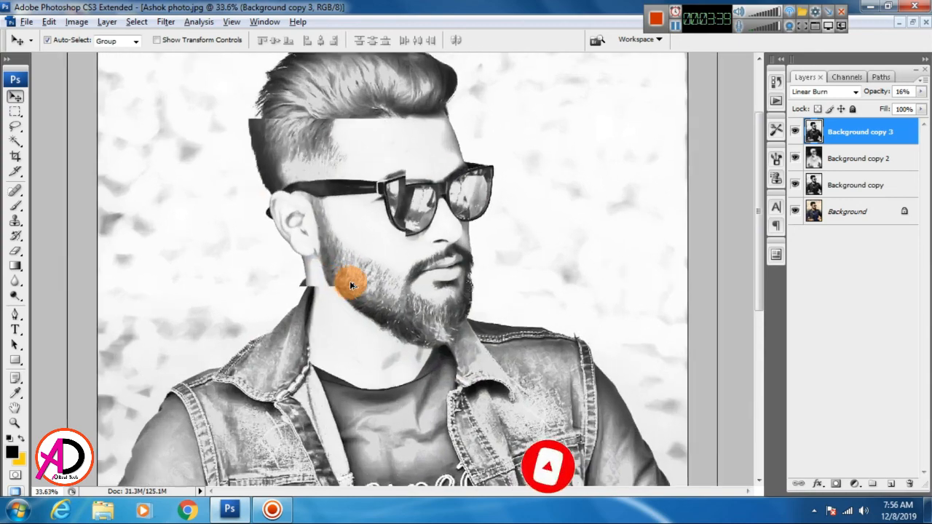
pyautogui.moveTo(508, 414); pyautogui.dragTo(454, 278)
pyautogui.scroll(-3, 396, 319)
pyautogui.scroll(2, 398, 318)
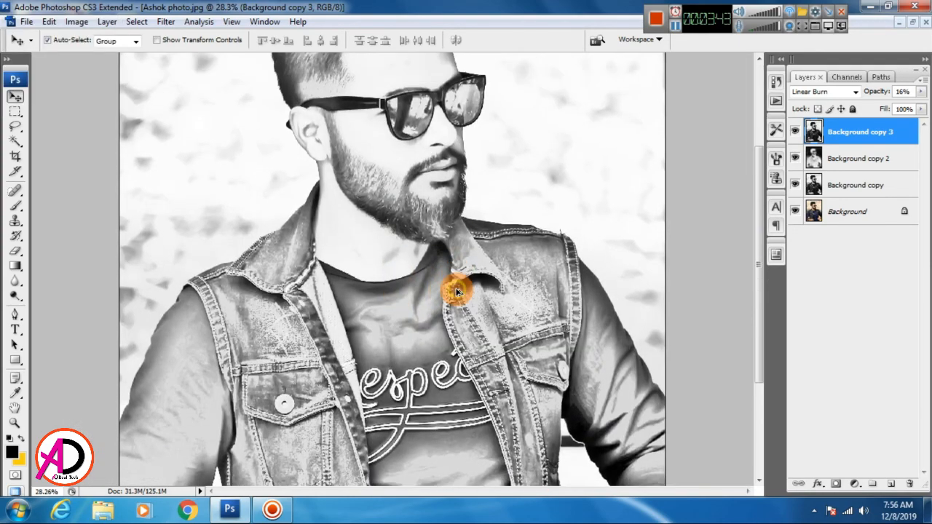
pyautogui.scroll(-2, 454, 287)
pyautogui.scroll(1, 458, 266)
pyautogui.scroll(2, 450, 277)
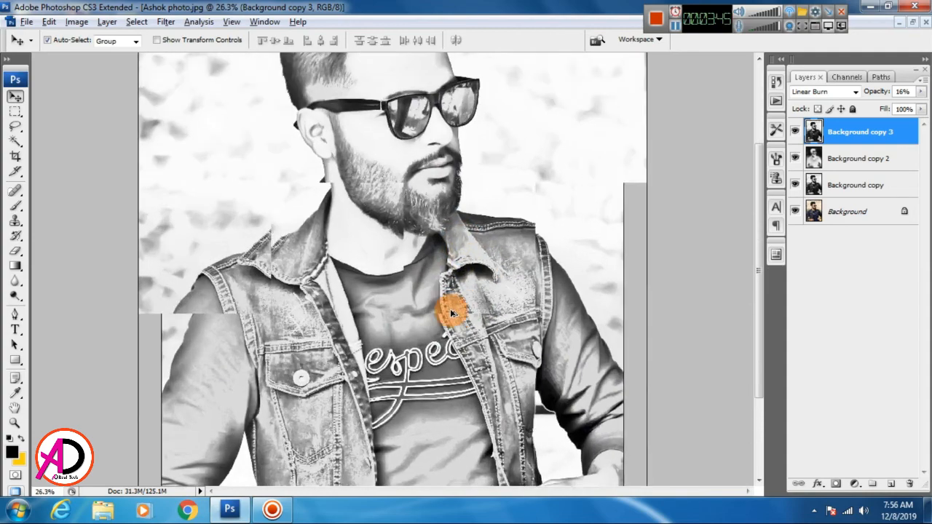
pyautogui.moveTo(450, 311); pyautogui.dragTo(437, 318)
pyautogui.scroll(3, 451, 290)
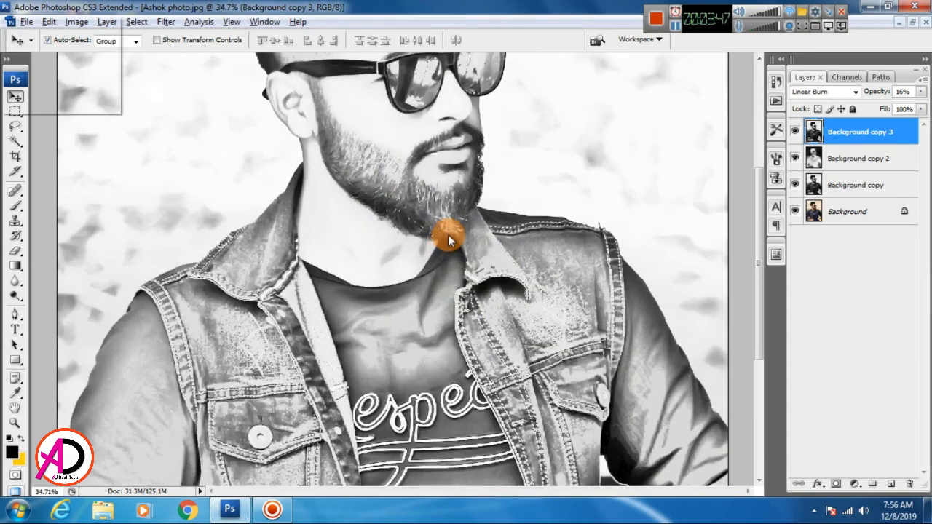
pyautogui.moveTo(448, 236); pyautogui.dragTo(454, 309)
pyautogui.scroll(-4, 459, 289)
pyautogui.scroll(-2, 459, 289)
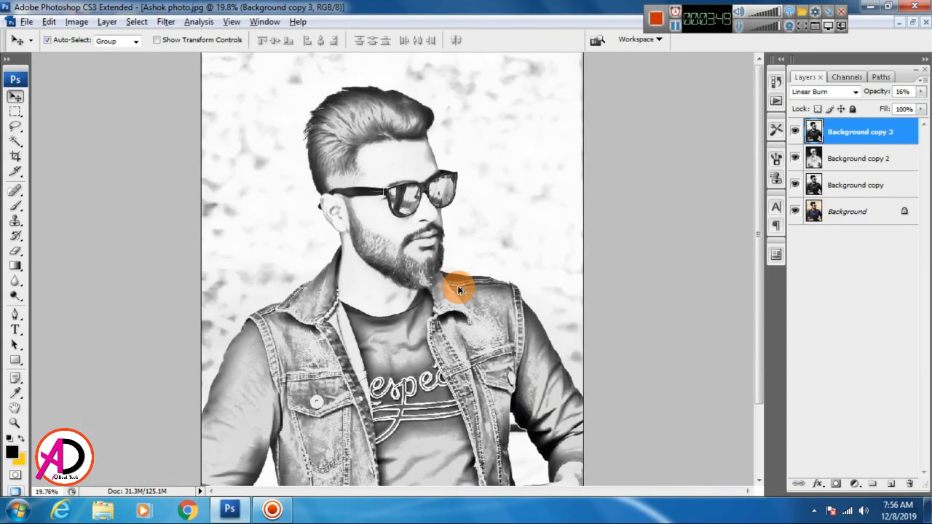
pyautogui.scroll(-3, 457, 298)
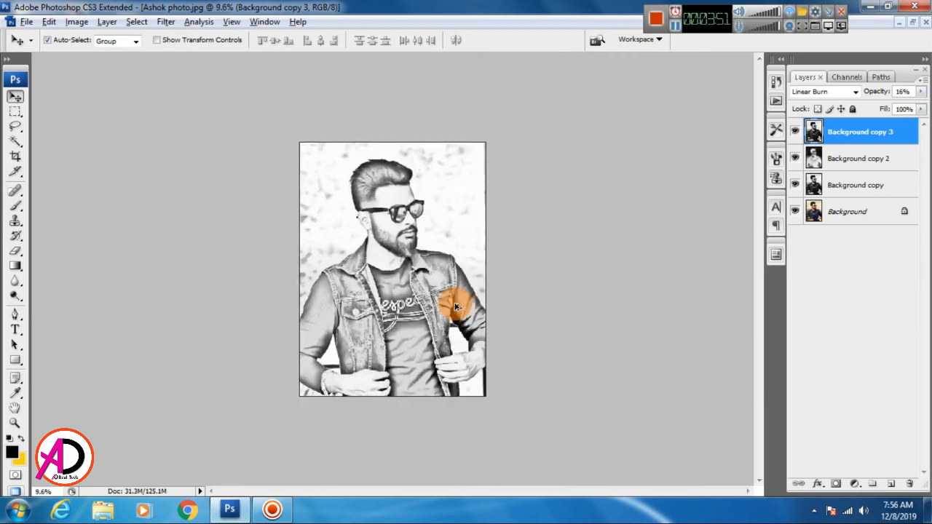
pyautogui.scroll(1, 453, 314)
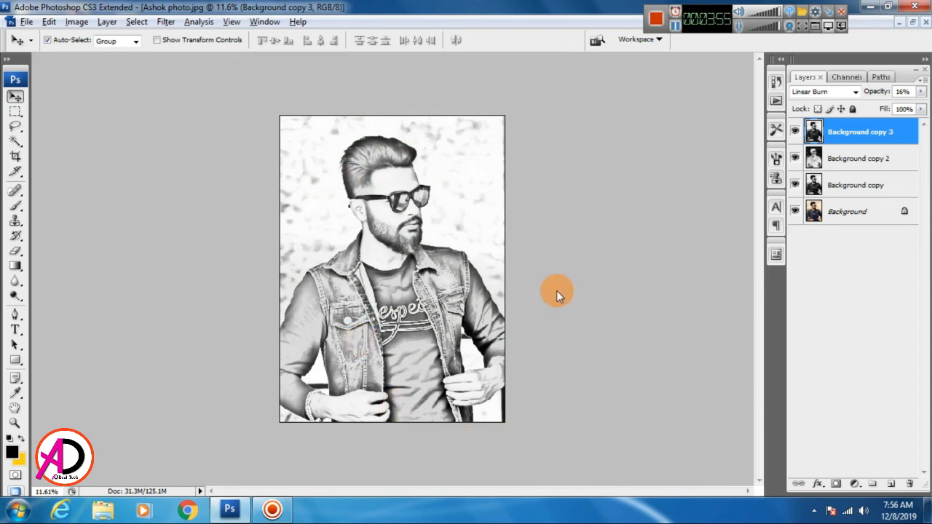
pyautogui.scroll(1, 428, 354)
pyautogui.scroll(-1, 419, 281)
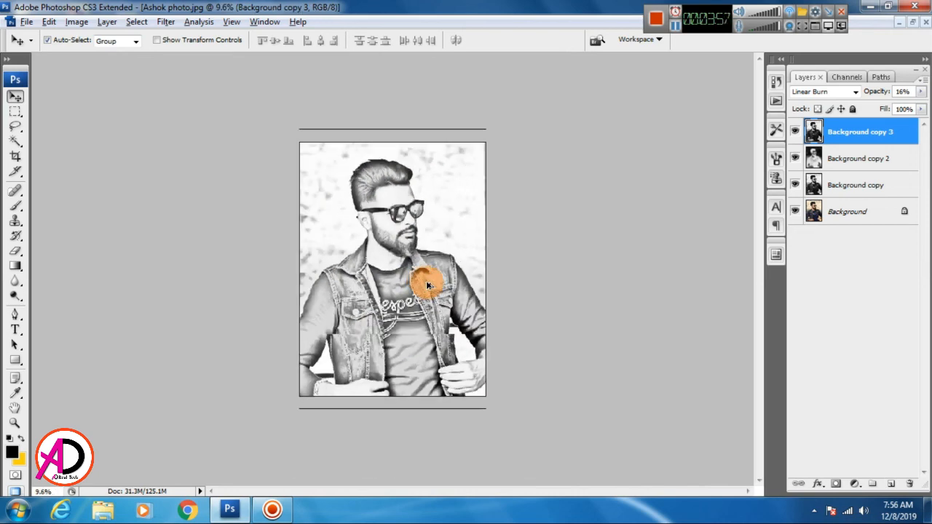